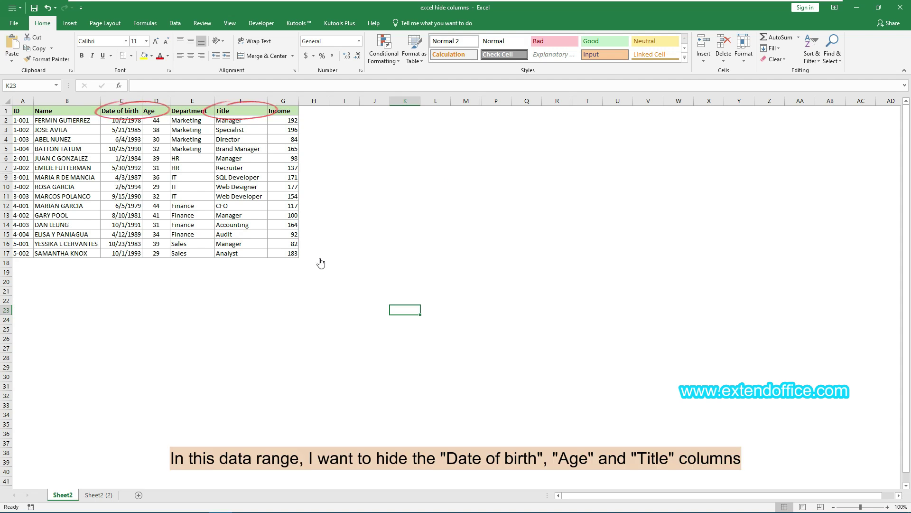
- Select columns C, D and F and hide them with the right-click Hide command
{"action": "left_click", "coordinate": [321, 157]}
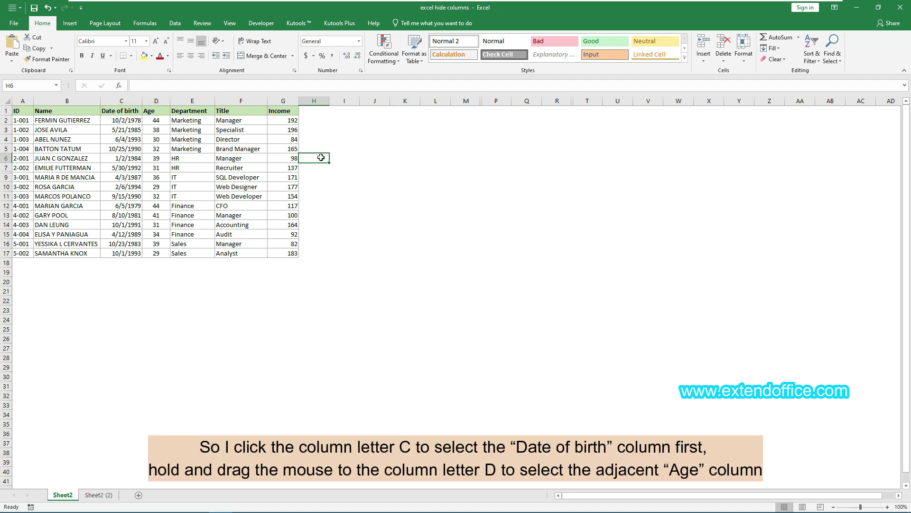
{"action": "left_click", "coordinate": [126, 98]}
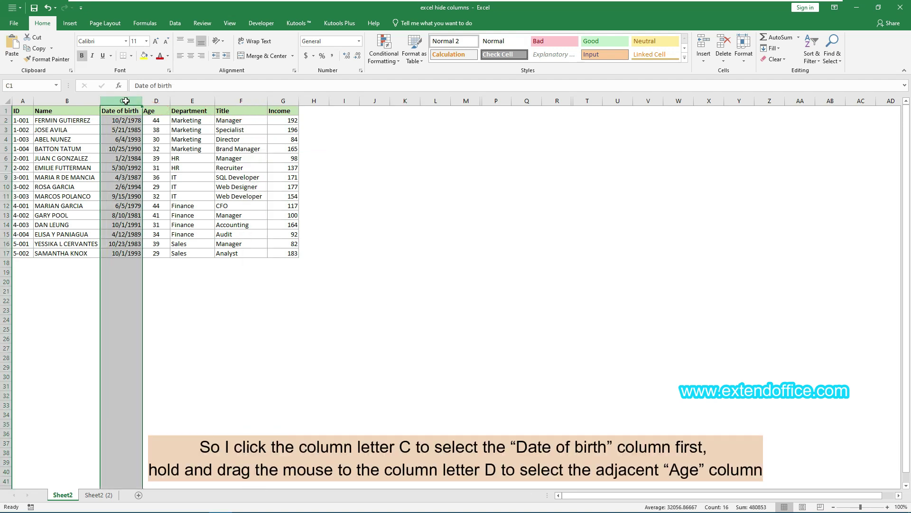
{"action": "left_click_drag", "start_coordinate": [126, 101], "coordinate": [154, 99]}
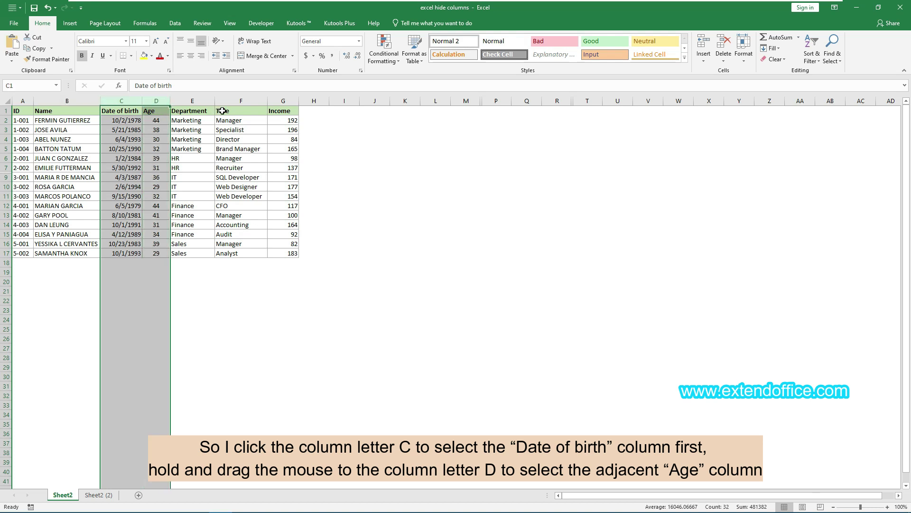
{"action": "left_click", "coordinate": [247, 101], "text": "ctrl"}
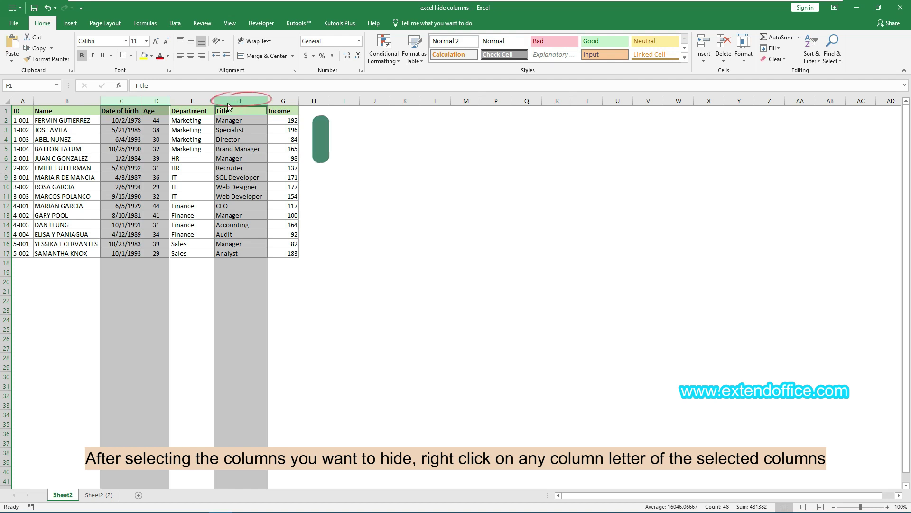
{"action": "right_click", "coordinate": [229, 104]}
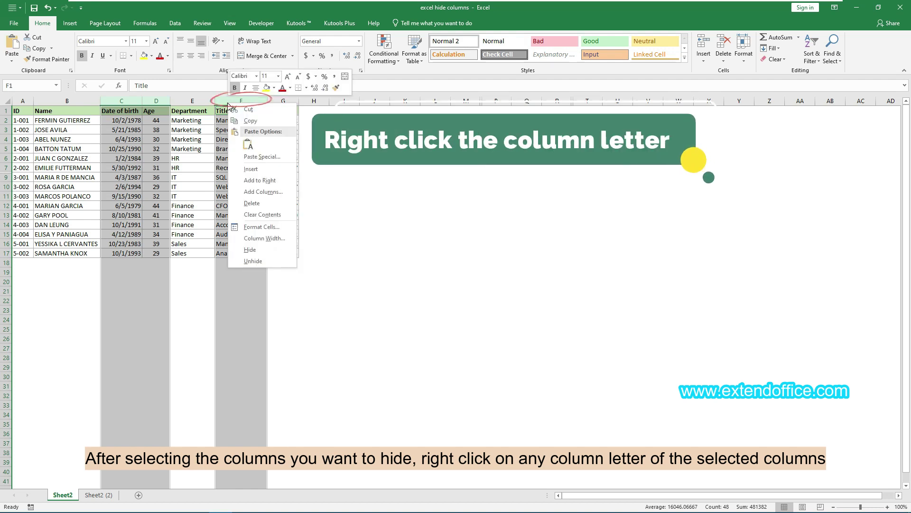
{"action": "left_click", "coordinate": [265, 250]}
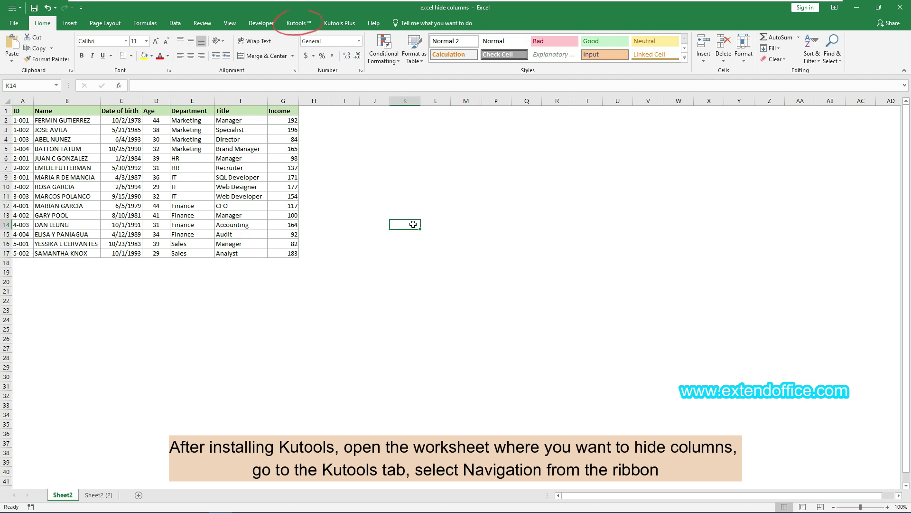
- Hide Date of birth, Age and Title from the Kutools Navigation column list
{"action": "left_click", "coordinate": [297, 22]}
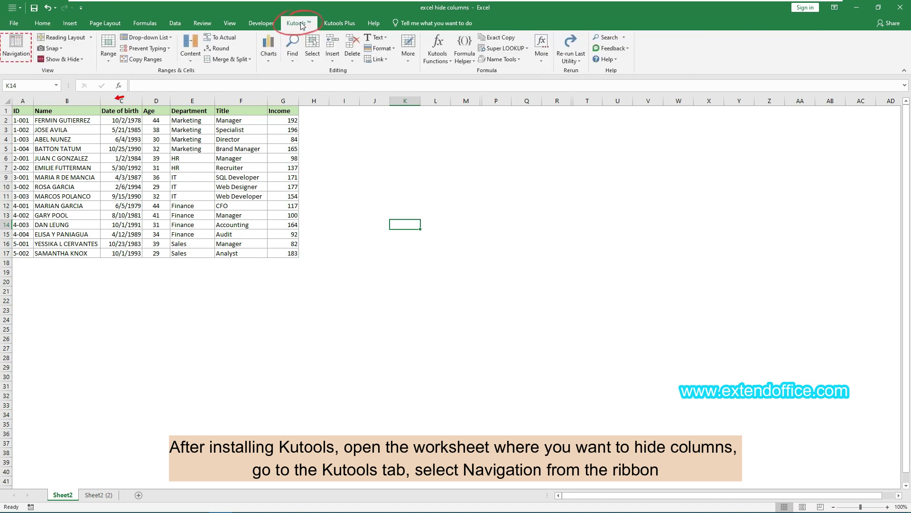
{"action": "left_click", "coordinate": [16, 50]}
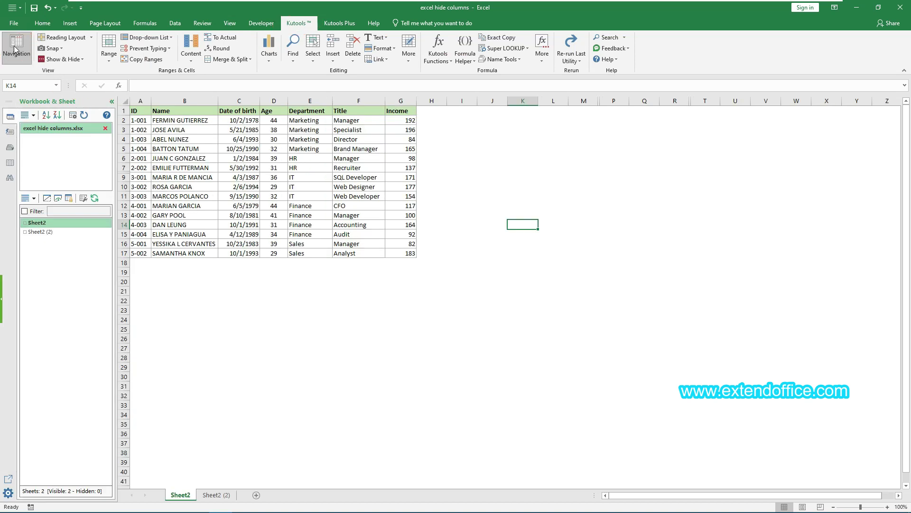
{"action": "left_click", "coordinate": [11, 163]}
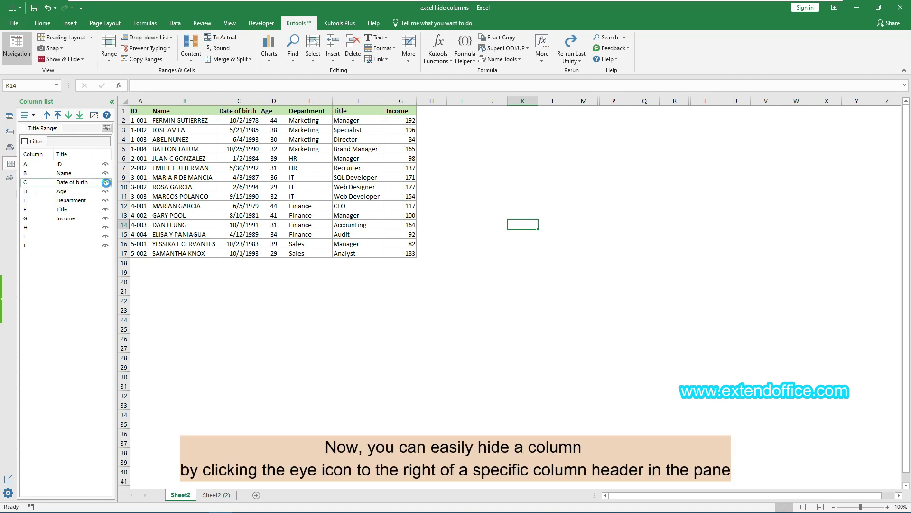
{"action": "left_click", "coordinate": [105, 183]}
{"action": "left_click", "coordinate": [105, 191]}
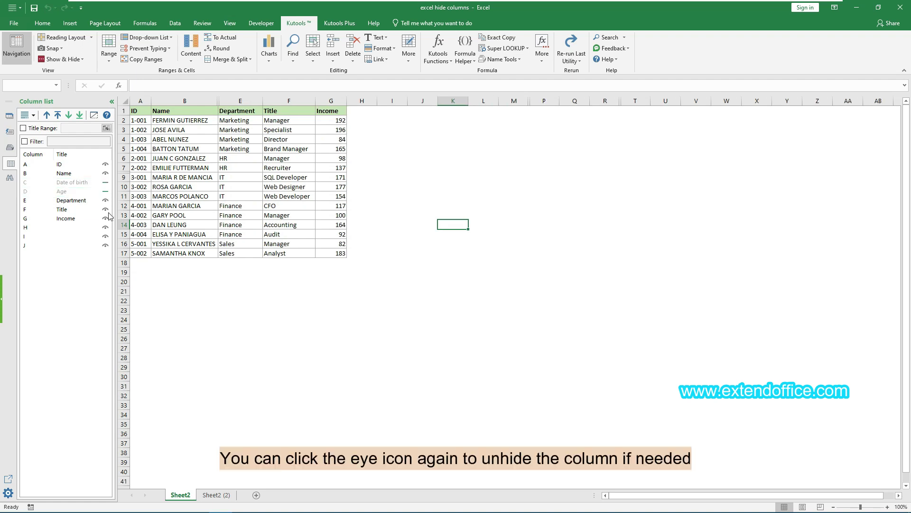
{"action": "left_click", "coordinate": [106, 210]}
- Unhide Title, Age and Date of birth again from the column list
{"action": "left_click", "coordinate": [105, 209]}
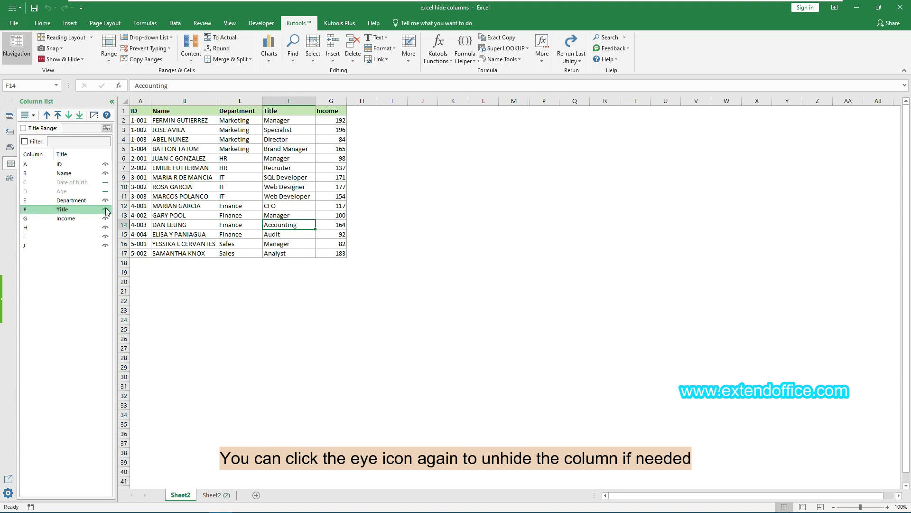
{"action": "left_click", "coordinate": [105, 192]}
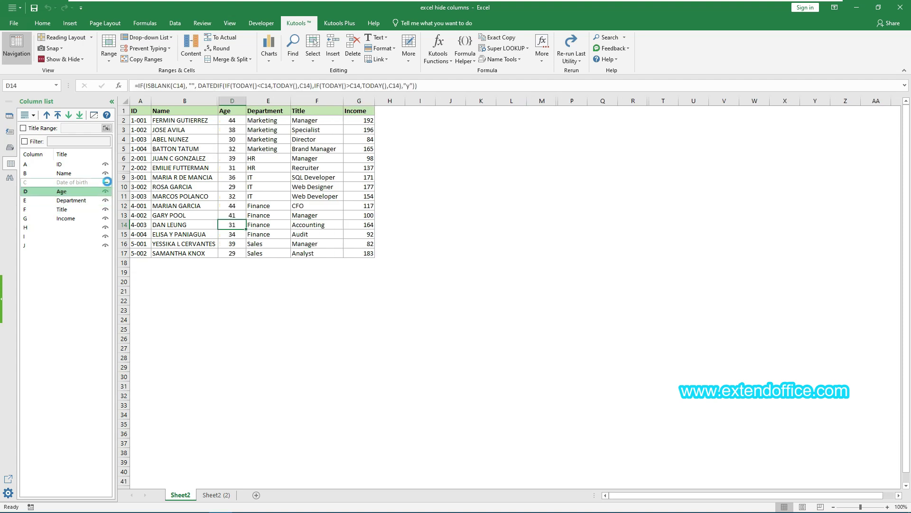
{"action": "left_click", "coordinate": [105, 182]}
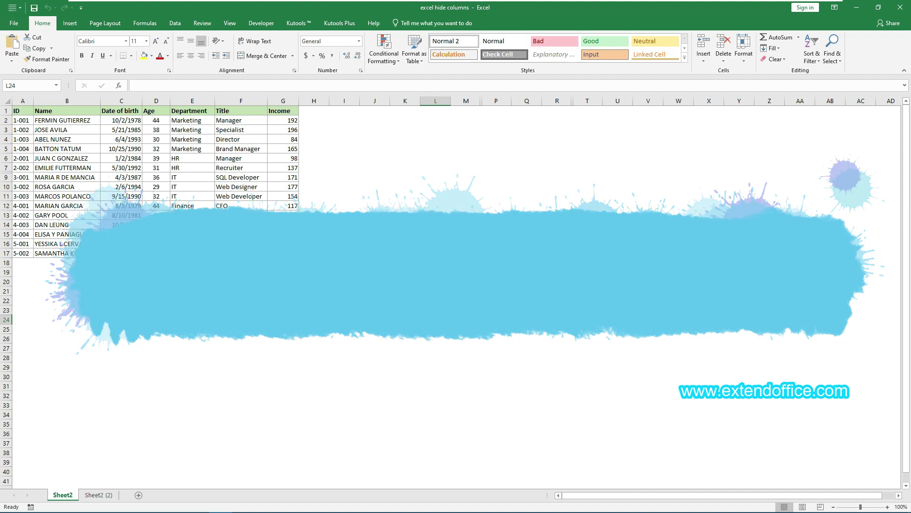
- Select columns C, D and F and hide them with Ctrl+0
{"action": "left_click", "coordinate": [323, 194]}
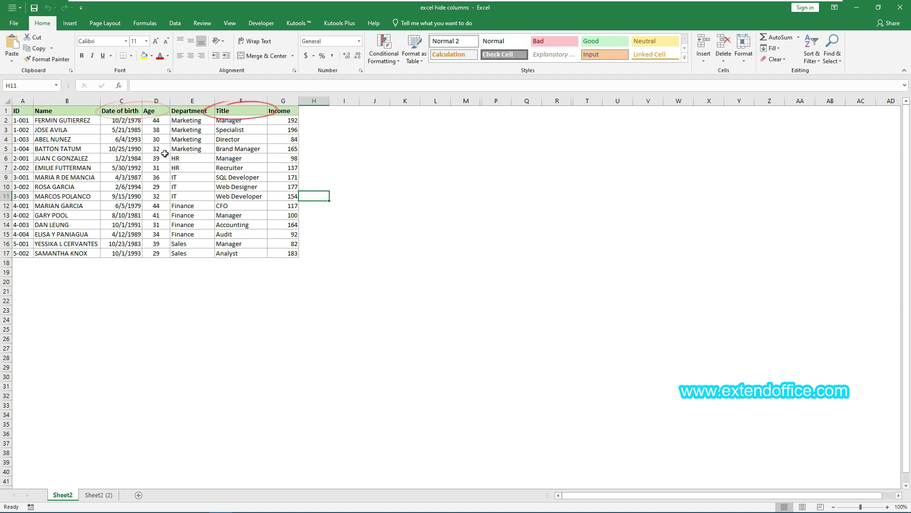
{"action": "left_click", "coordinate": [126, 101]}
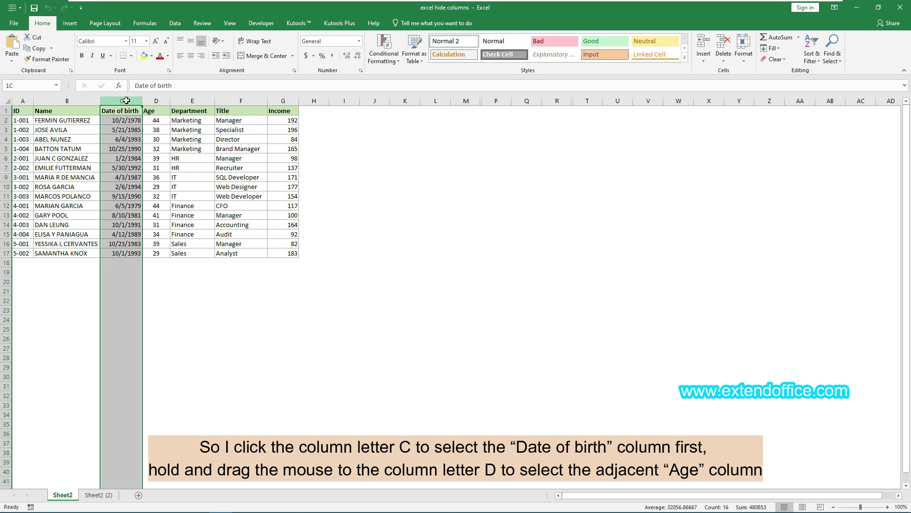
{"action": "left_click_drag", "start_coordinate": [125, 100], "coordinate": [153, 99]}
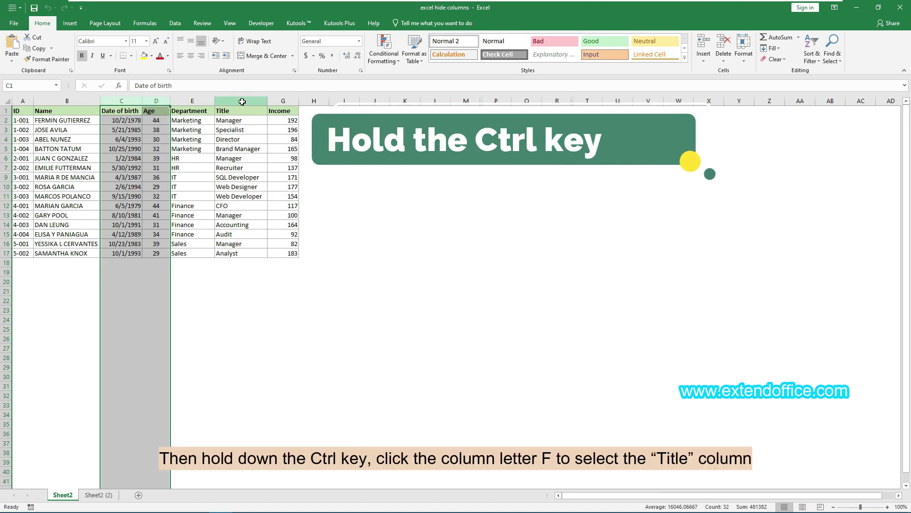
{"action": "left_click", "coordinate": [242, 101], "text": "ctrl"}
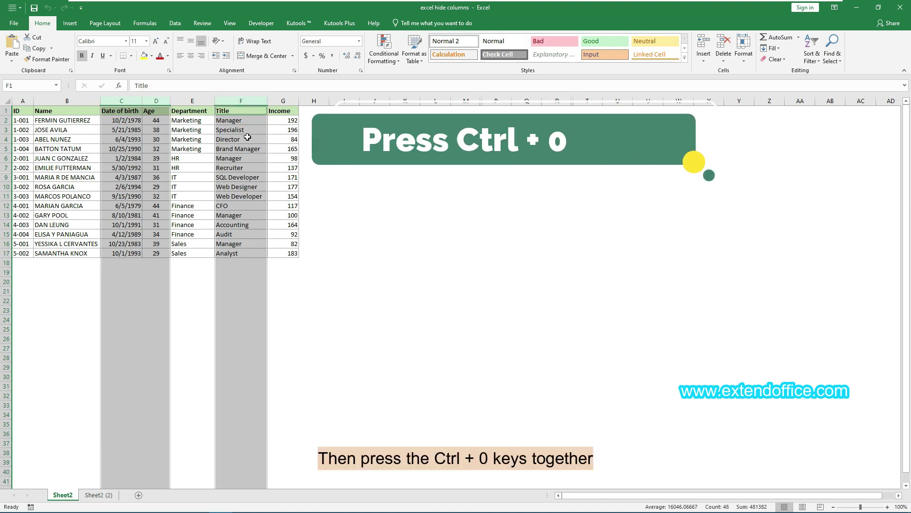
{"action": "key", "text": "ctrl+0"}
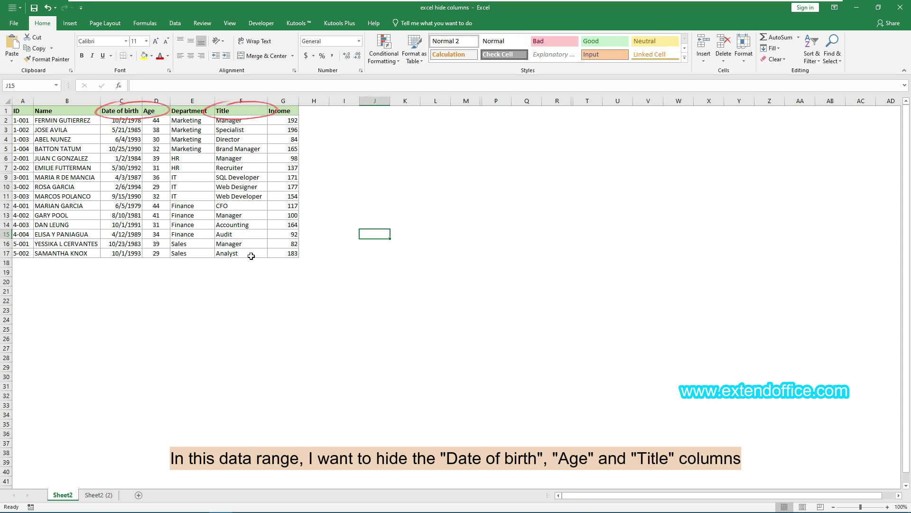
- Select cells in columns C, D and F and hide them via Home > Format > Hide Columns
{"action": "left_click", "coordinate": [125, 160], "text": "ctrl"}
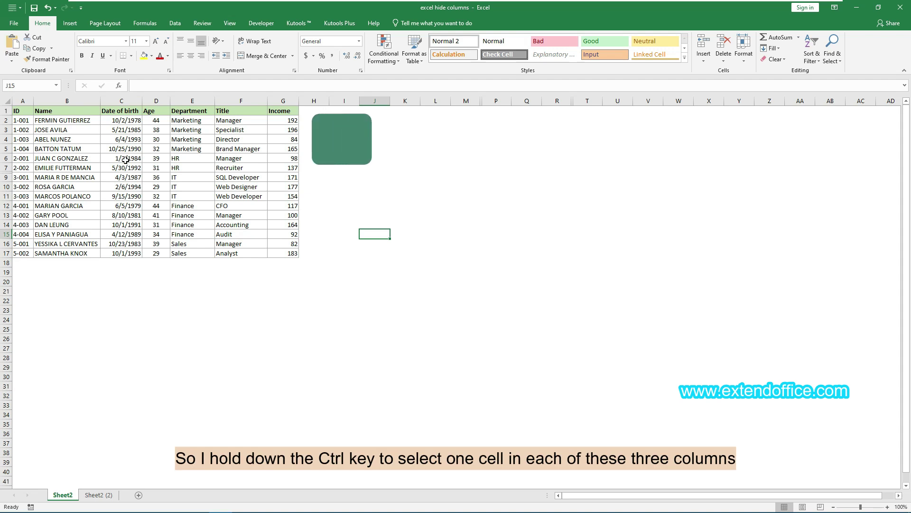
{"action": "left_click", "coordinate": [153, 158], "text": "ctrl"}
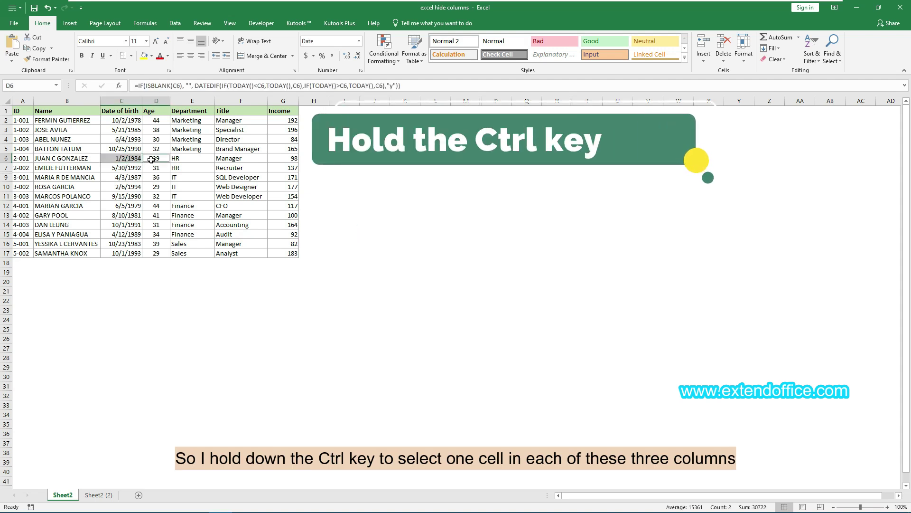
{"action": "left_click", "coordinate": [247, 160], "text": "ctrl"}
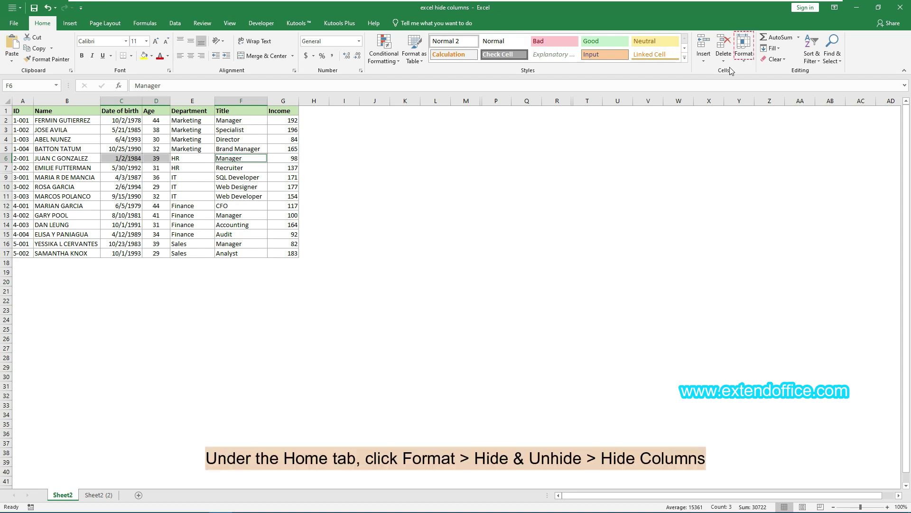
{"action": "left_click", "coordinate": [744, 48]}
{"action": "mouse_move", "coordinate": [744, 153]}
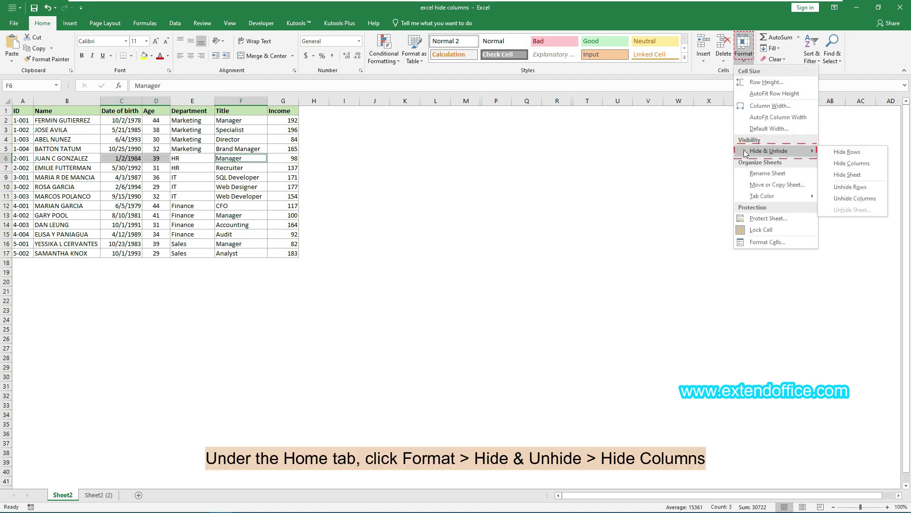
{"action": "left_click", "coordinate": [848, 166]}
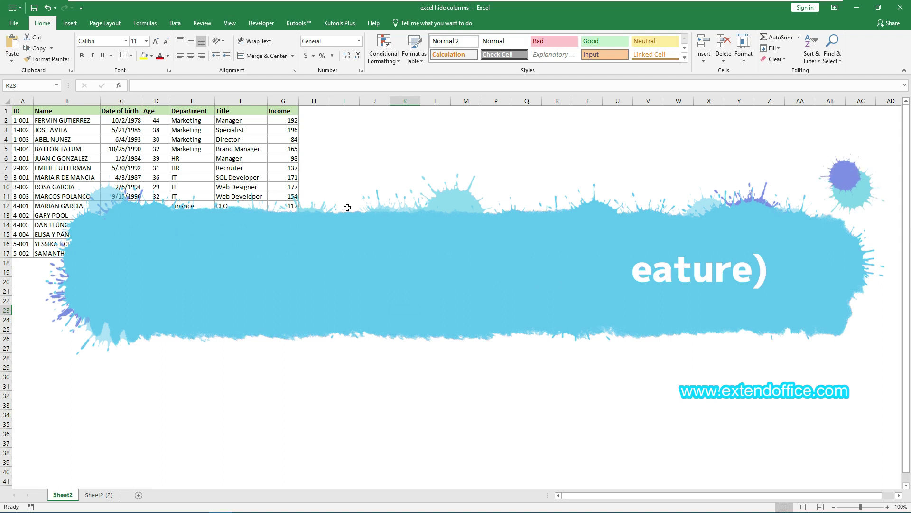
- Group columns C:D (Date of birth and Age) with Data > Group
{"action": "left_click", "coordinate": [346, 230]}
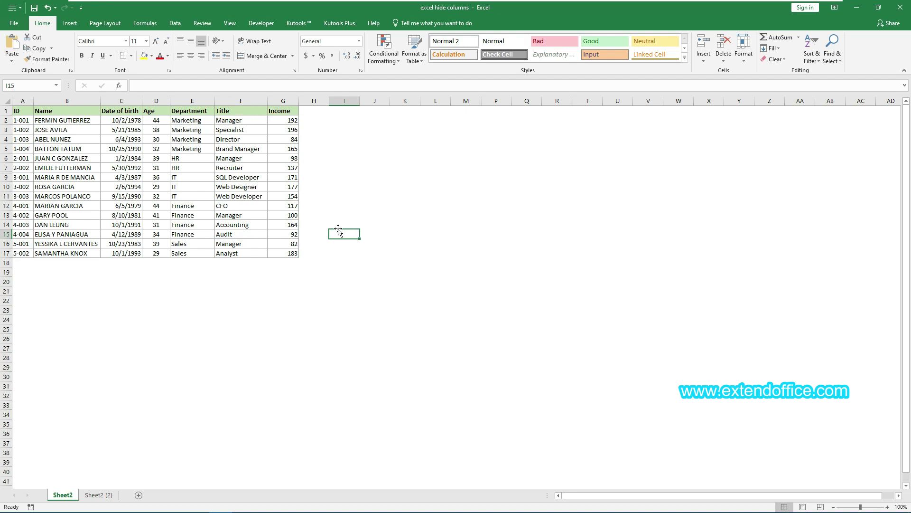
{"action": "left_click", "coordinate": [129, 102]}
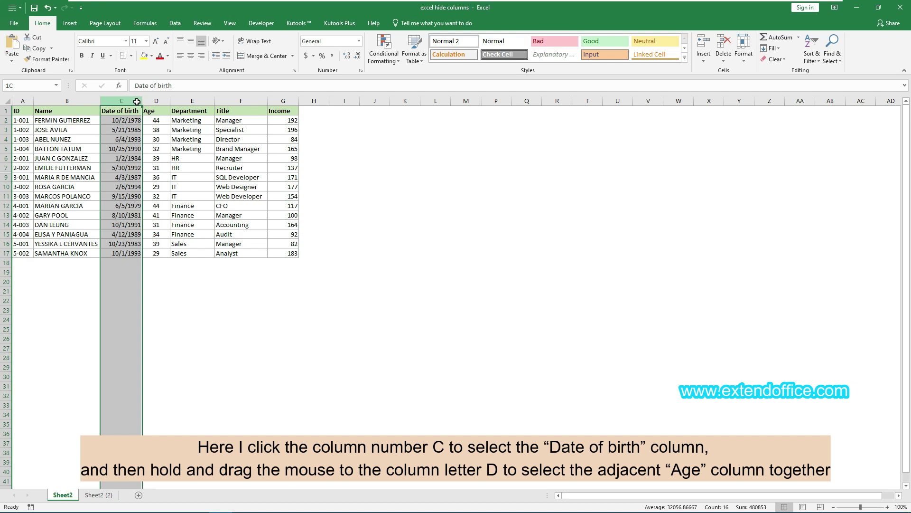
{"action": "left_click_drag", "start_coordinate": [136, 101], "coordinate": [164, 100]}
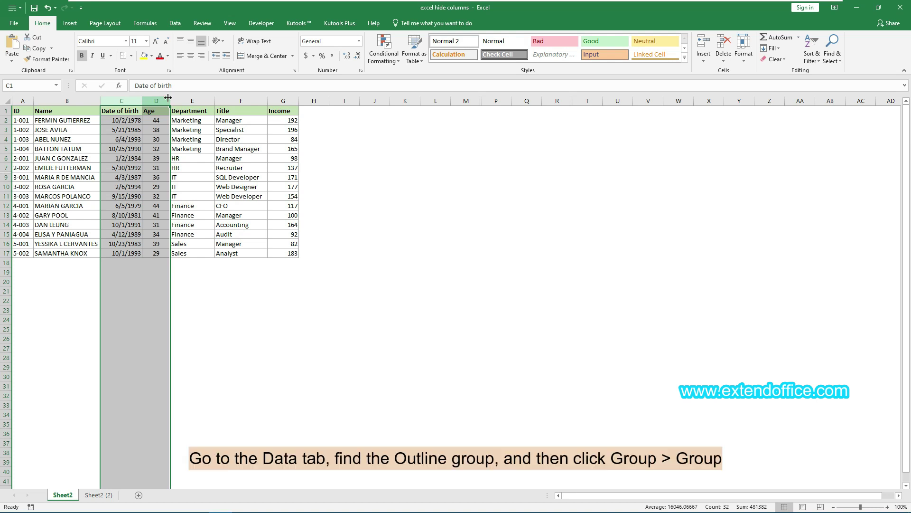
{"action": "left_click", "coordinate": [174, 26]}
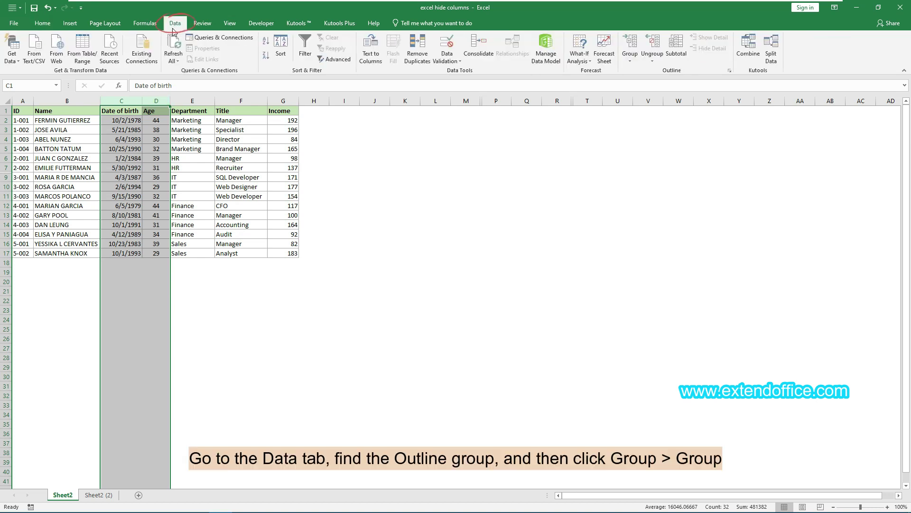
{"action": "left_click", "coordinate": [627, 60]}
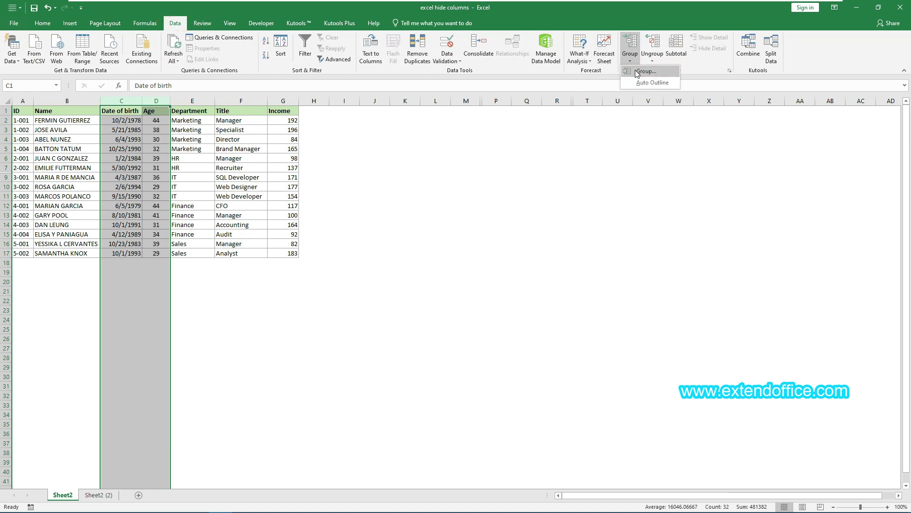
{"action": "left_click", "coordinate": [637, 72]}
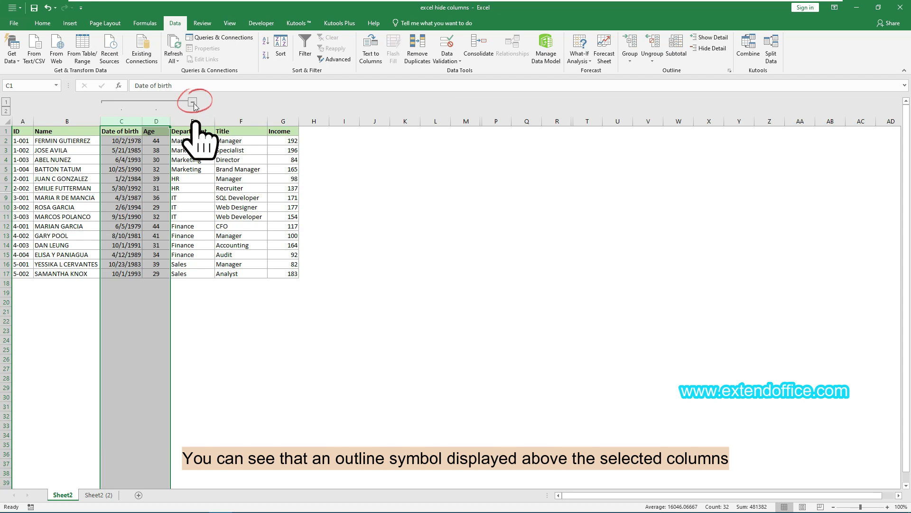
- Group the Title column F as its own outline group
{"action": "left_click", "coordinate": [244, 121]}
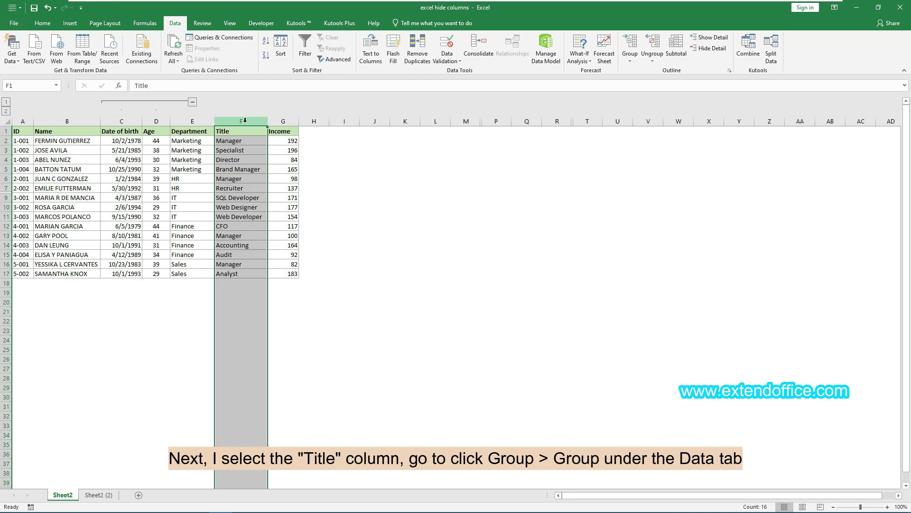
{"action": "left_click", "coordinate": [630, 62]}
{"action": "left_click", "coordinate": [645, 72]}
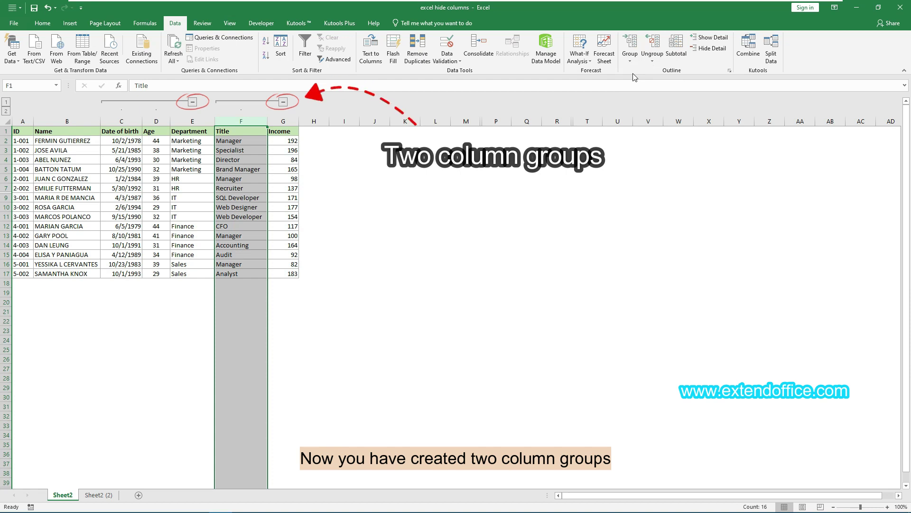
- Collapse both outline groups to hide their columns, then expand them again
{"action": "left_click", "coordinate": [334, 172]}
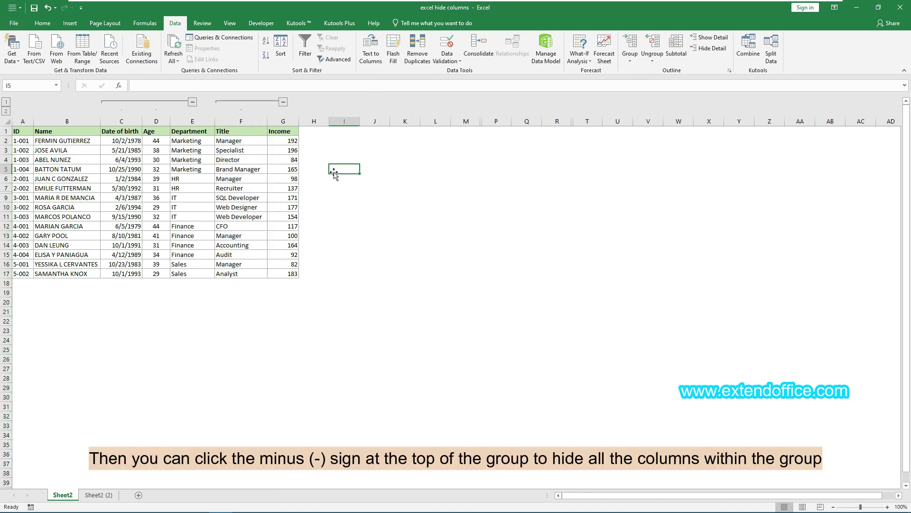
{"action": "left_click", "coordinate": [192, 101]}
{"action": "left_click", "coordinate": [213, 102]}
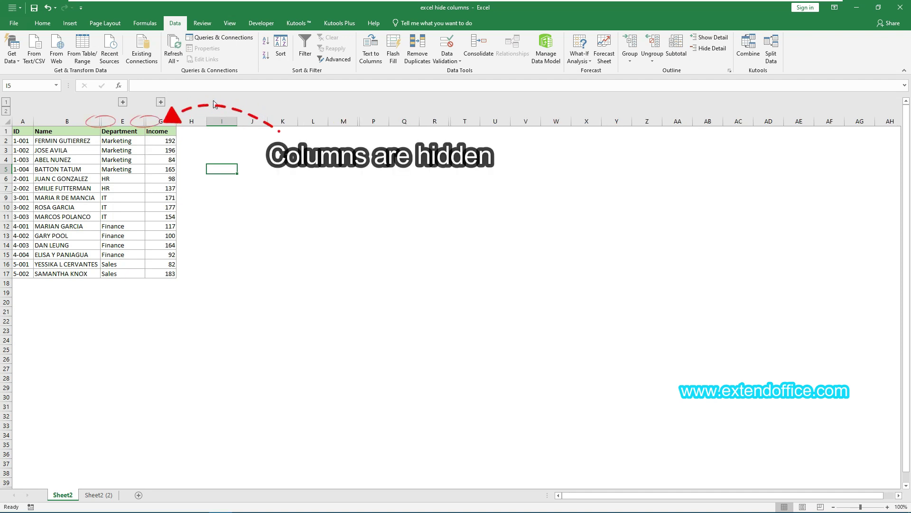
{"action": "left_click", "coordinate": [161, 102]}
{"action": "left_click", "coordinate": [123, 102]}
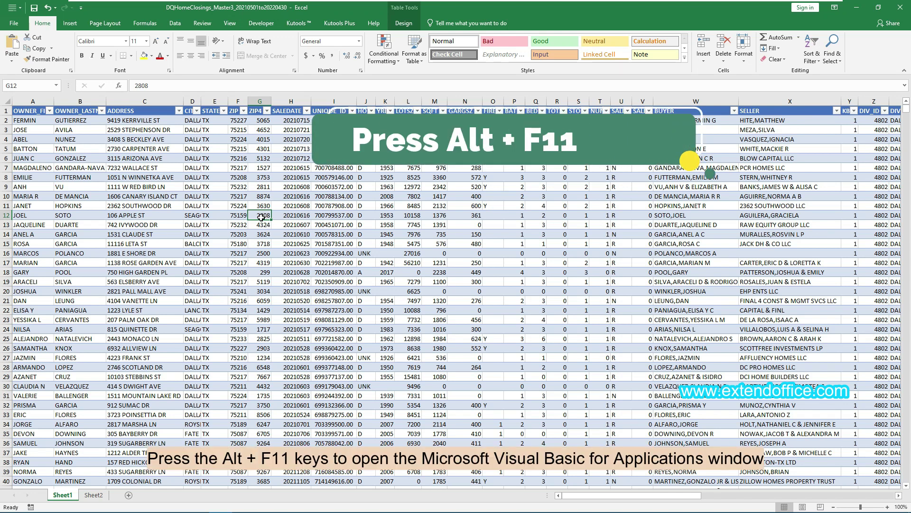
- Insert Module1 in the VBA editor and paste the HideColumns macro hiding C:F, L:N and Z:Z
{"action": "key", "text": "alt+F11"}
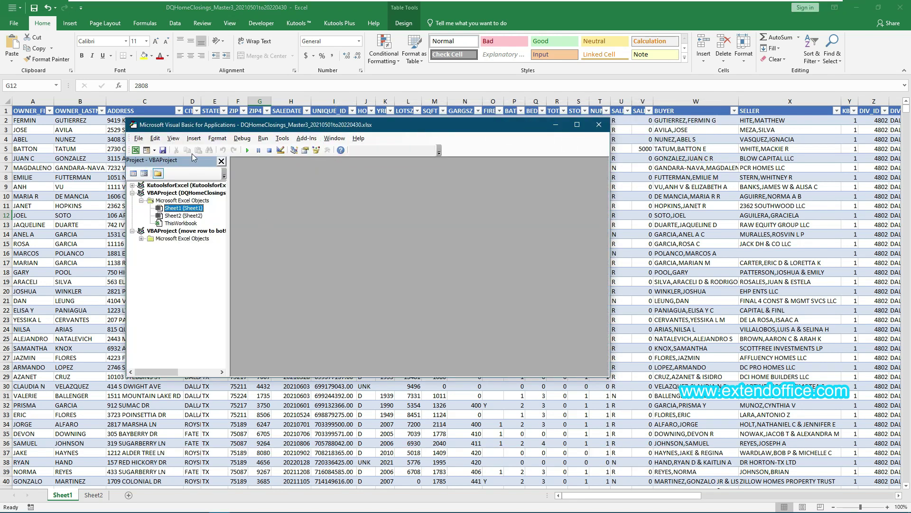
{"action": "left_click", "coordinate": [193, 138]}
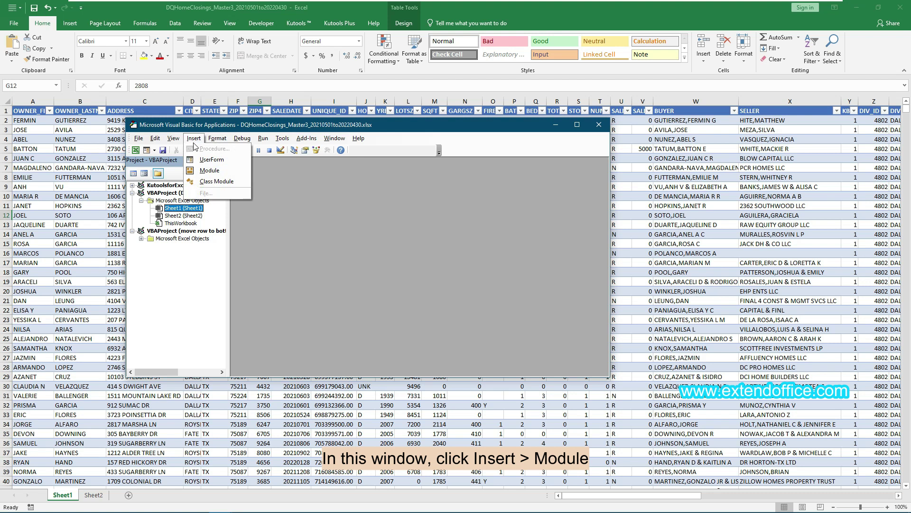
{"action": "left_click", "coordinate": [210, 170]}
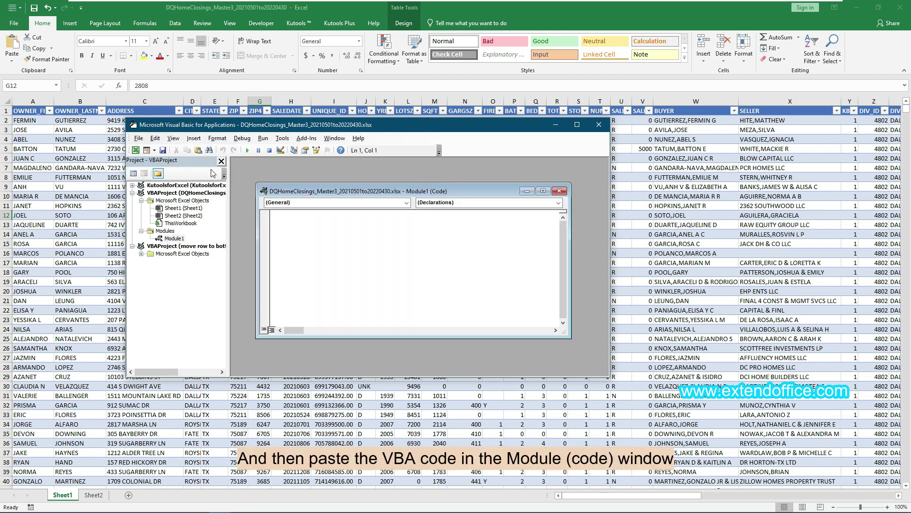
{"action": "key", "text": "ctrl+v"}
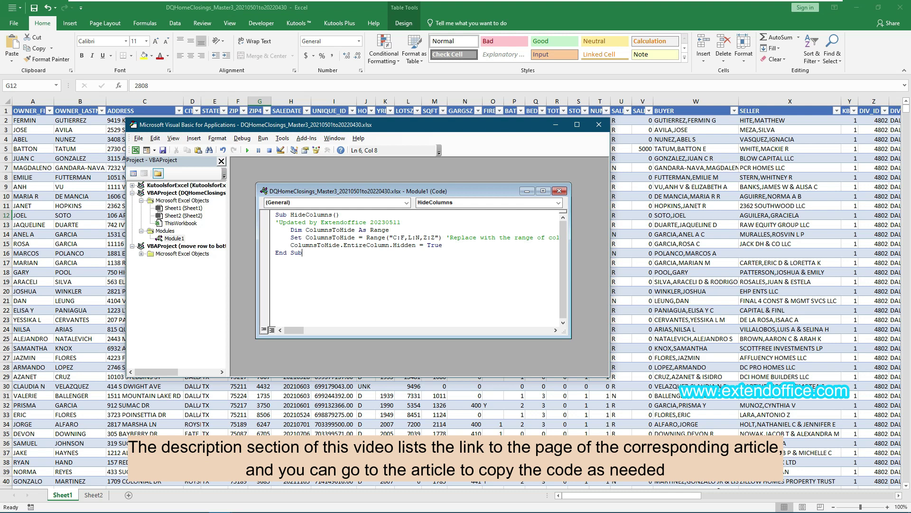
{"action": "left_click", "coordinate": [317, 237]}
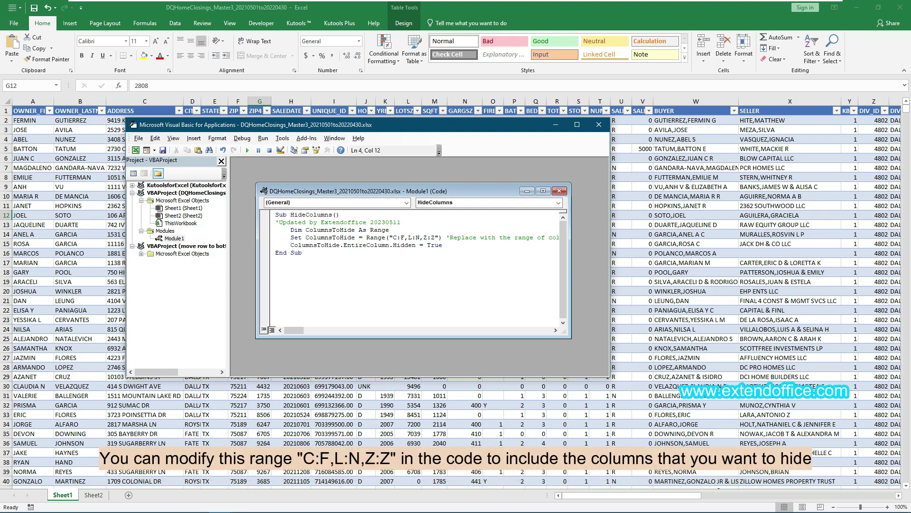
{"action": "left_click_drag", "start_coordinate": [393, 237], "coordinate": [422, 237]}
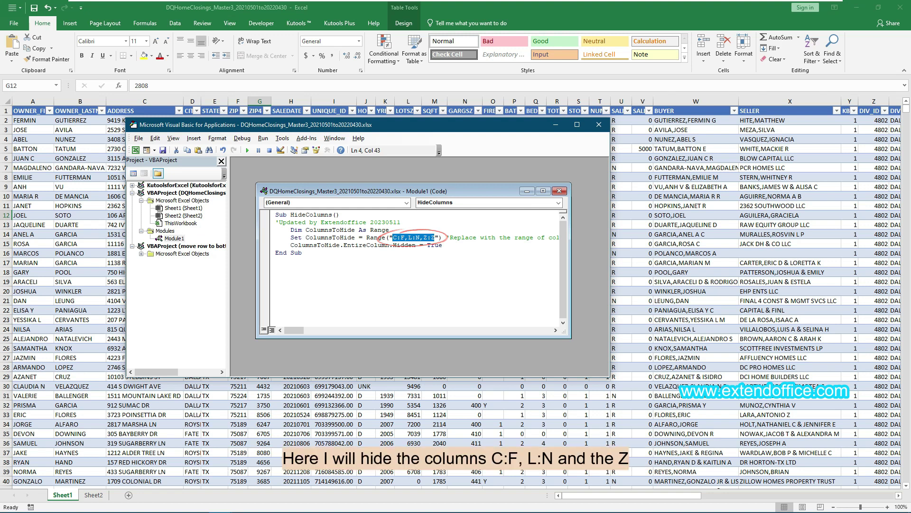
{"action": "left_click", "coordinate": [332, 271]}
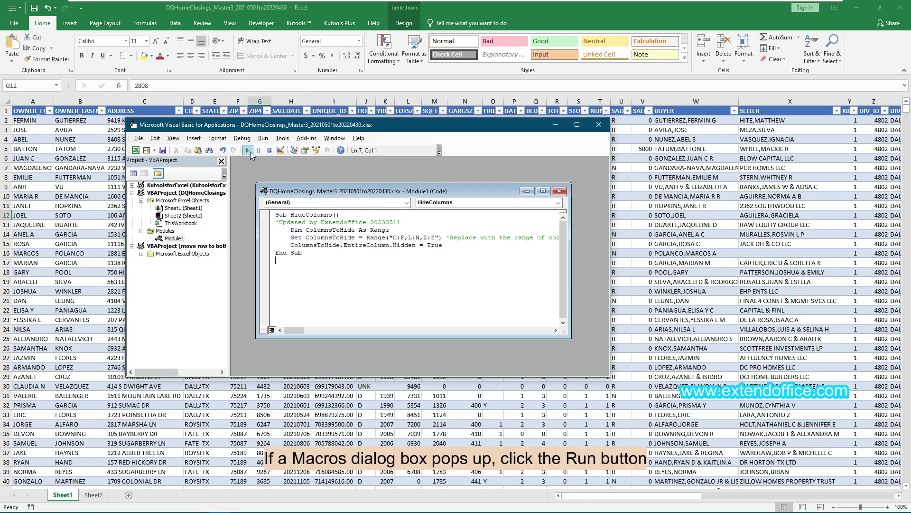
- Run the HideColumns macro, then select B:G, K:O and Y:AA spanning the hidden columns
{"action": "left_click", "coordinate": [248, 151]}
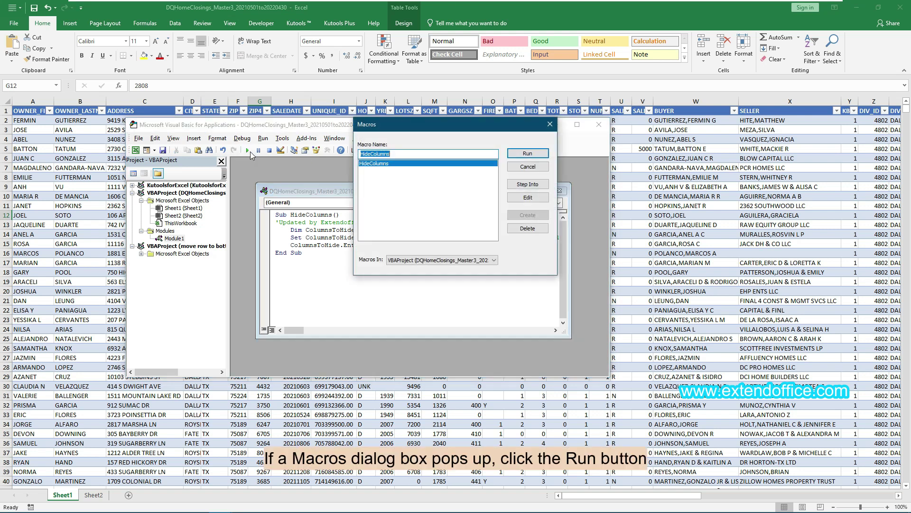
{"action": "left_click", "coordinate": [532, 152]}
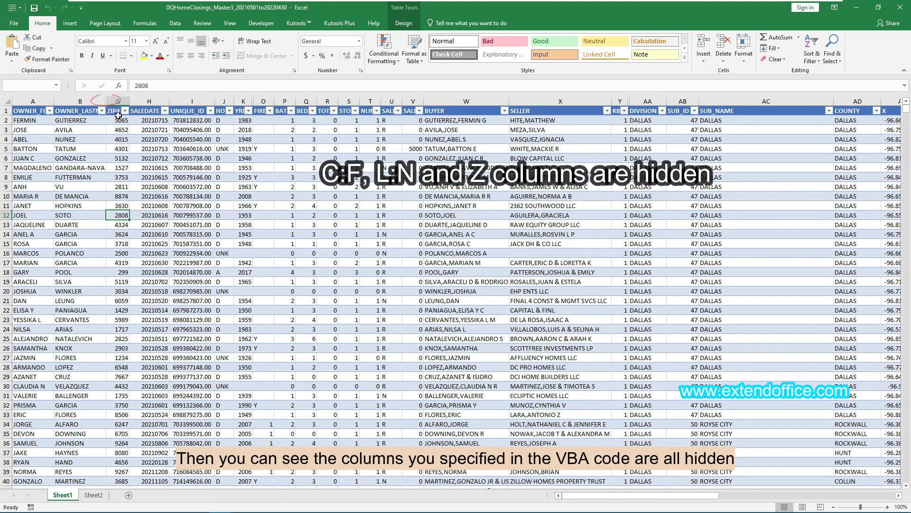
{"action": "left_click_drag", "start_coordinate": [115, 99], "coordinate": [115, 100]}
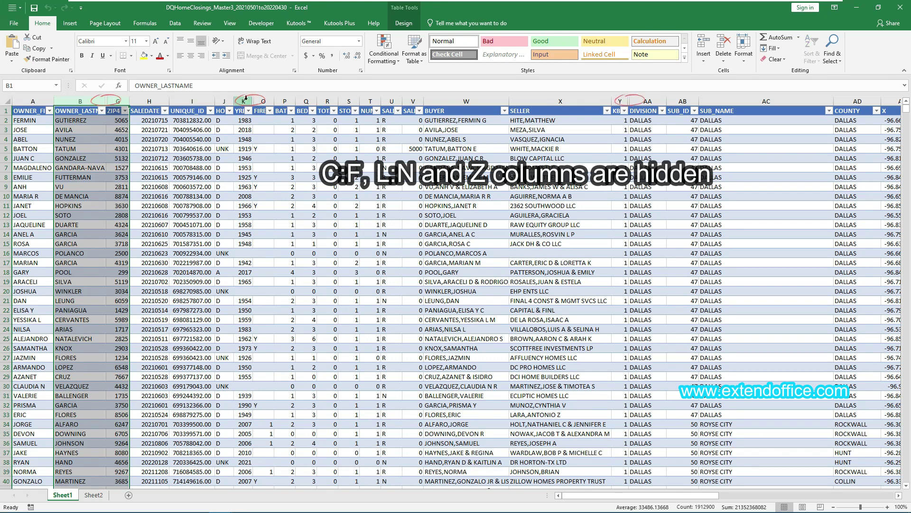
{"action": "left_click_drag", "start_coordinate": [246, 98], "coordinate": [264, 100]}
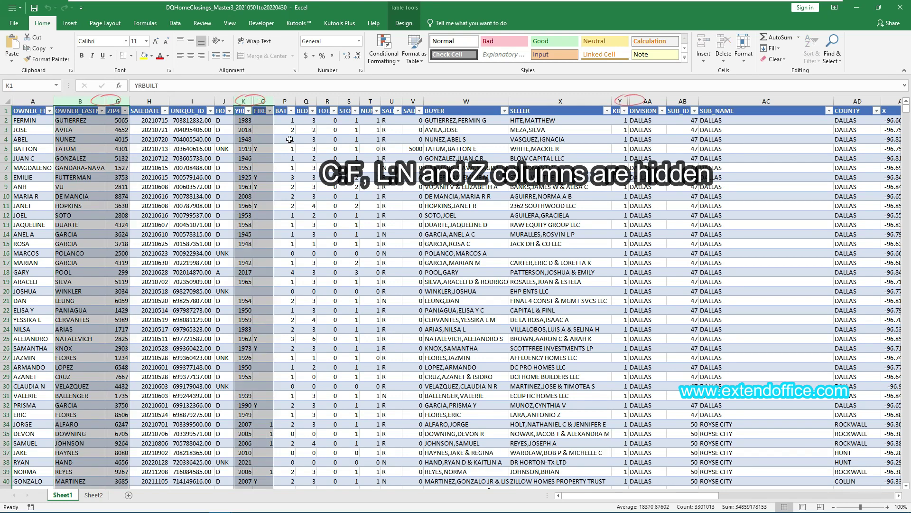
{"action": "left_click_drag", "start_coordinate": [620, 99], "coordinate": [647, 100]}
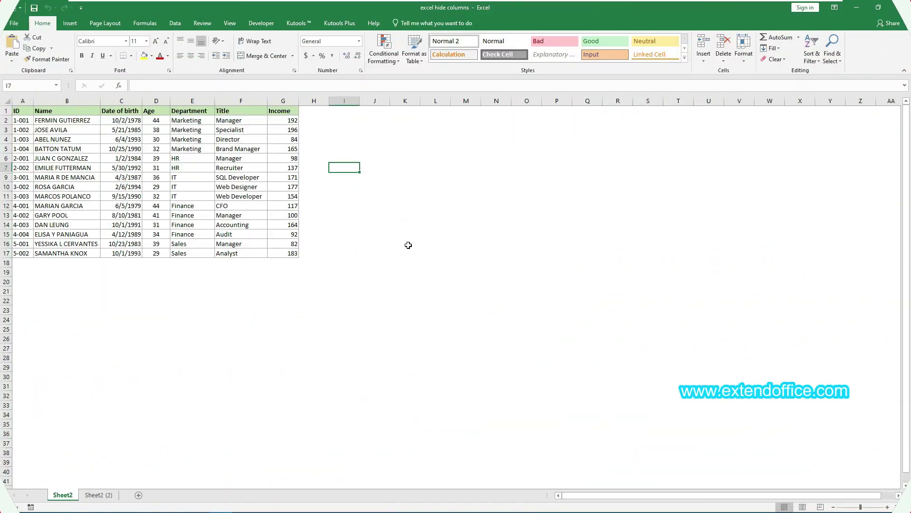
{"action": "left_click", "coordinate": [344, 176]}
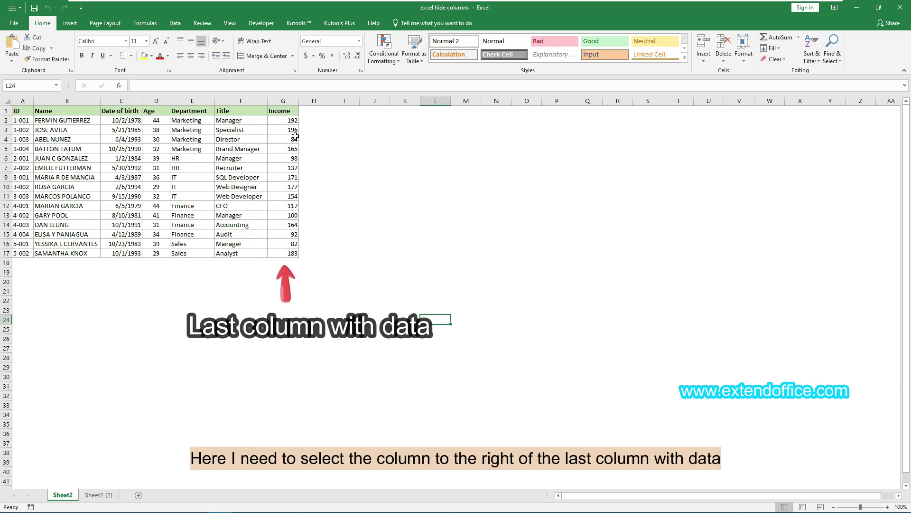
- Select column H through the sheet's last column and hide them with Ctrl+0
{"action": "left_click", "coordinate": [317, 101]}
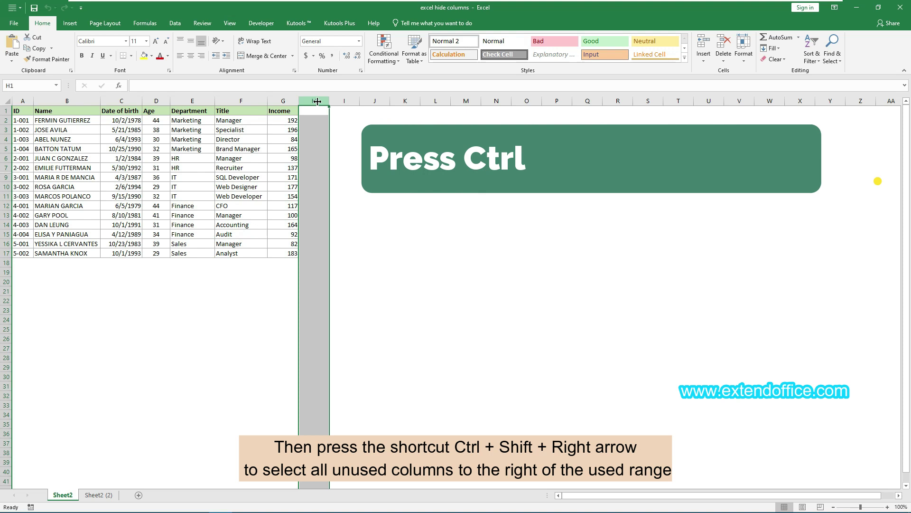
{"action": "key", "text": "ctrl+shift+Right"}
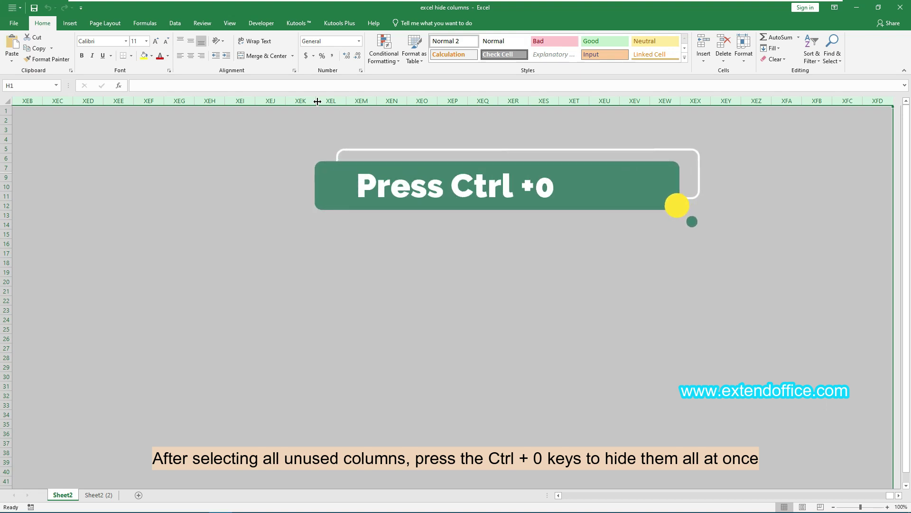
{"action": "key", "text": "ctrl+0"}
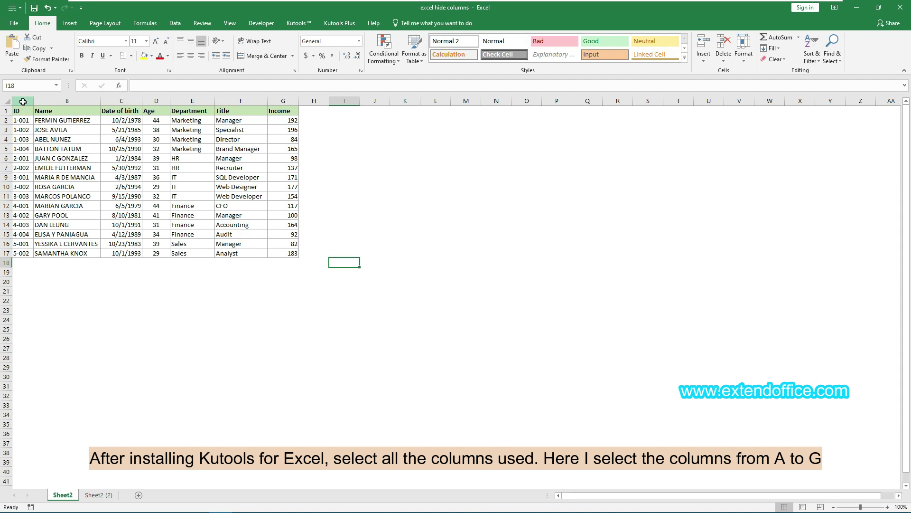
- Select columns A:G and make them the Kutools Set Scroll Area
{"action": "left_click_drag", "start_coordinate": [23, 100], "coordinate": [279, 108]}
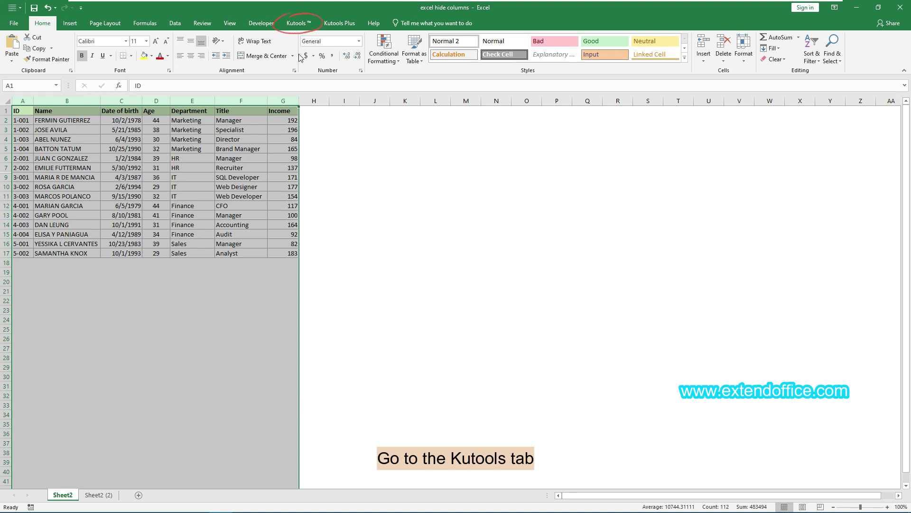
{"action": "left_click", "coordinate": [302, 24]}
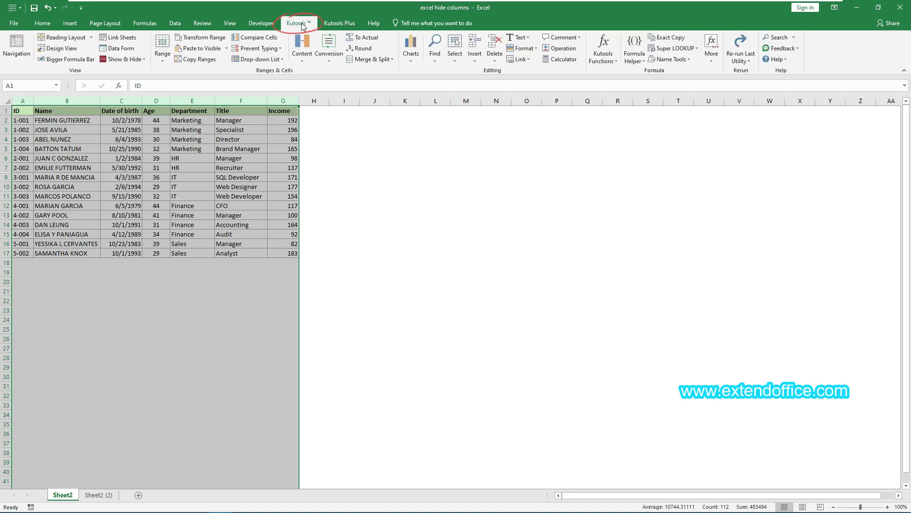
{"action": "left_click", "coordinate": [145, 61]}
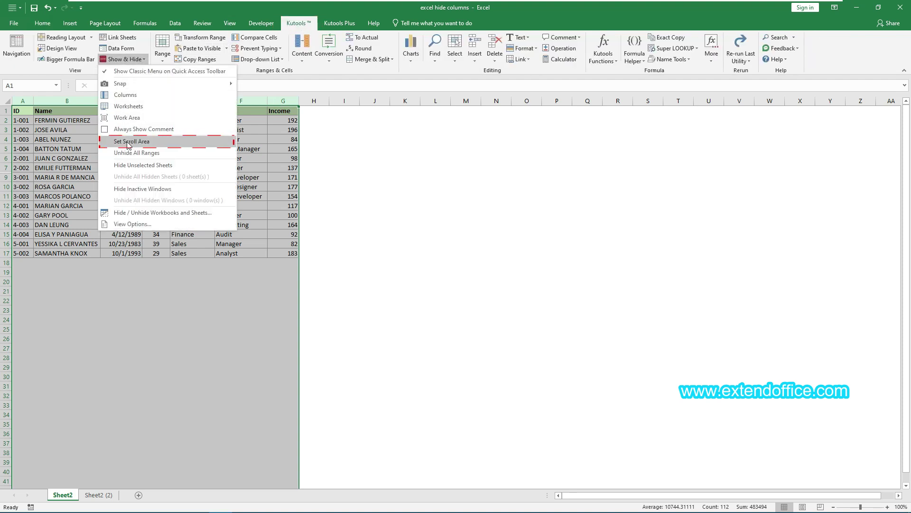
{"action": "left_click", "coordinate": [179, 141]}
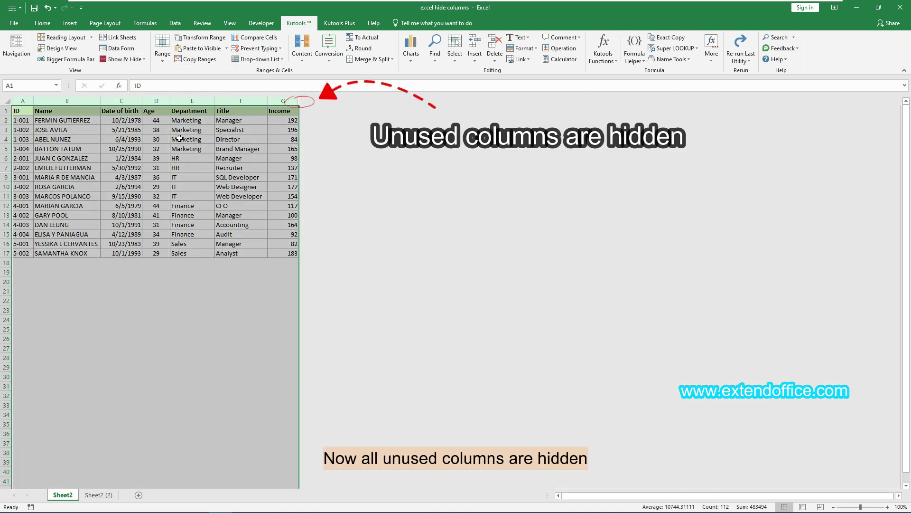
{"action": "left_click", "coordinate": [279, 133]}
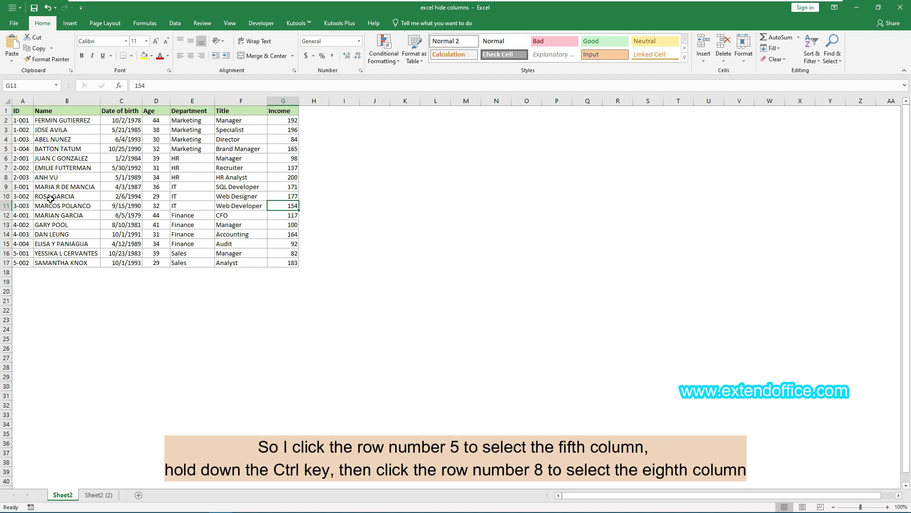
- Select rows 5 and 8 together and hide them from the context menu
{"action": "left_click", "coordinate": [5, 148]}
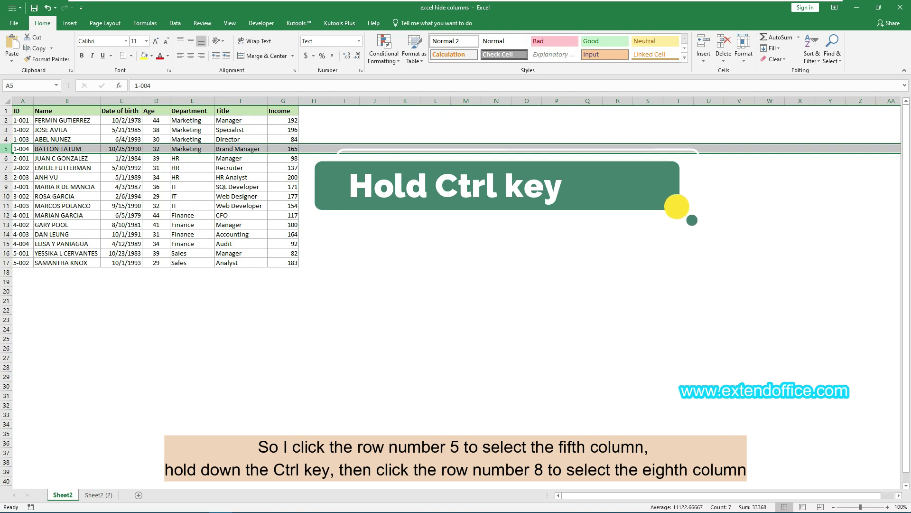
{"action": "left_click", "coordinate": [6, 177], "text": "ctrl"}
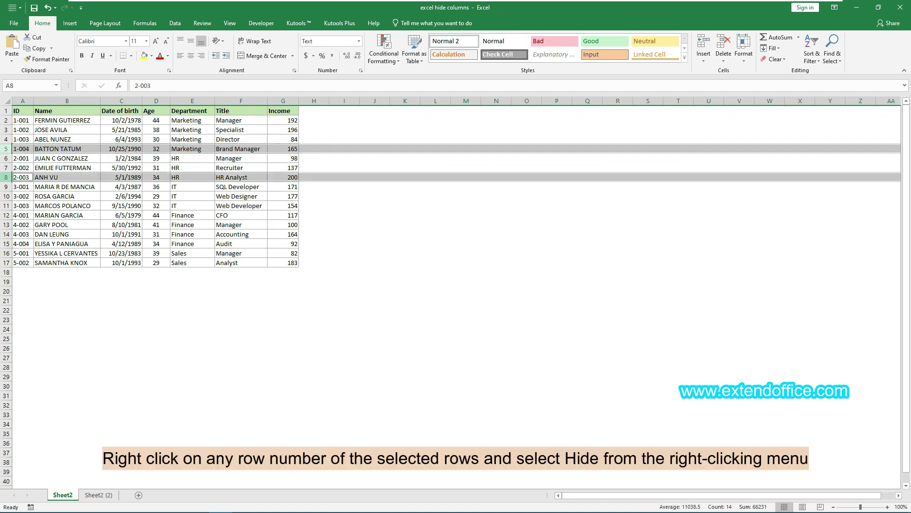
{"action": "right_click", "coordinate": [6, 152]}
{"action": "left_click", "coordinate": [37, 297]}
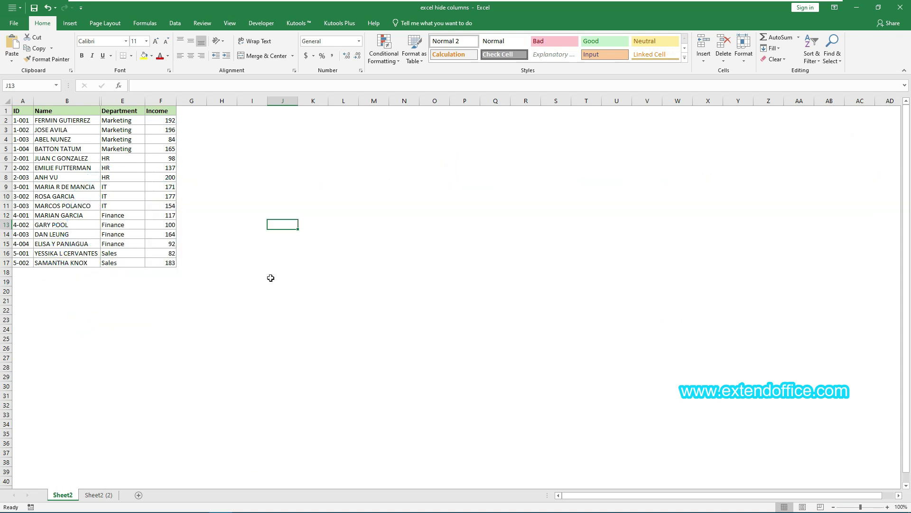
- Select the whole worksheet and unhide all hidden columns from the column header menu
{"action": "left_click", "coordinate": [8, 101]}
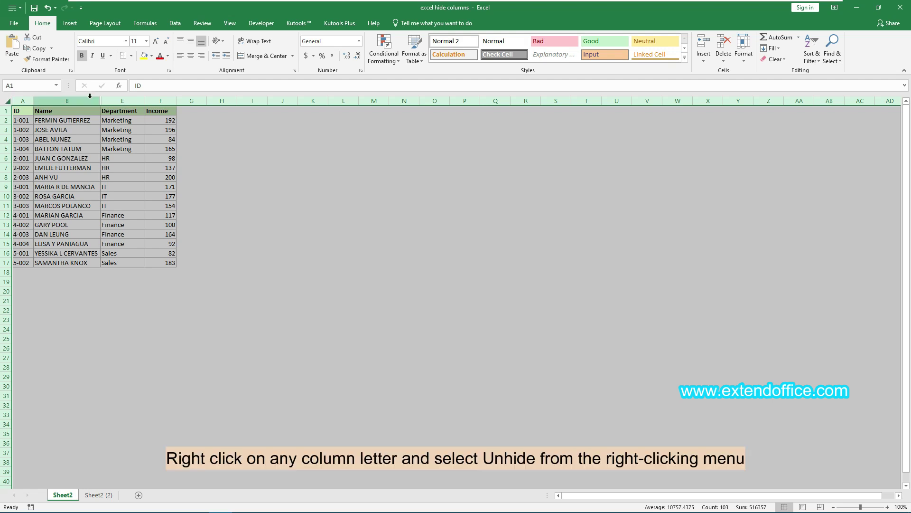
{"action": "right_click", "coordinate": [131, 102]}
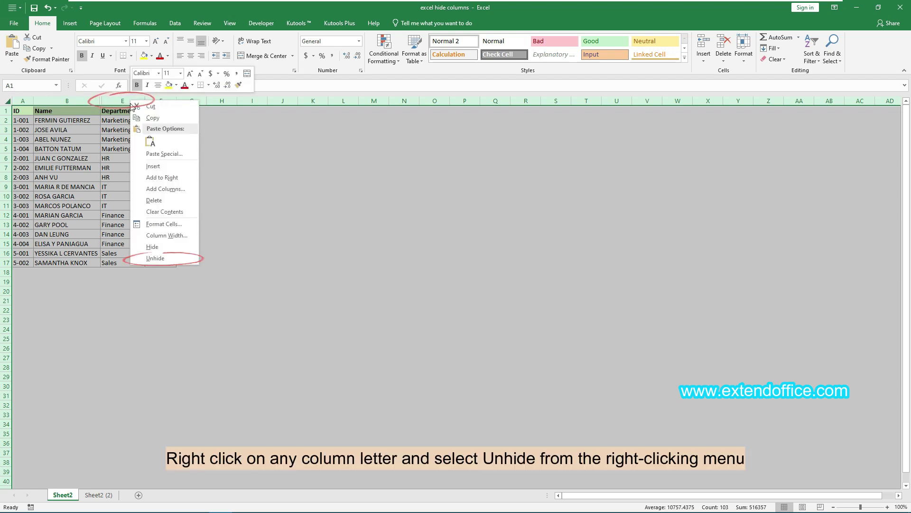
{"action": "left_click", "coordinate": [161, 260]}
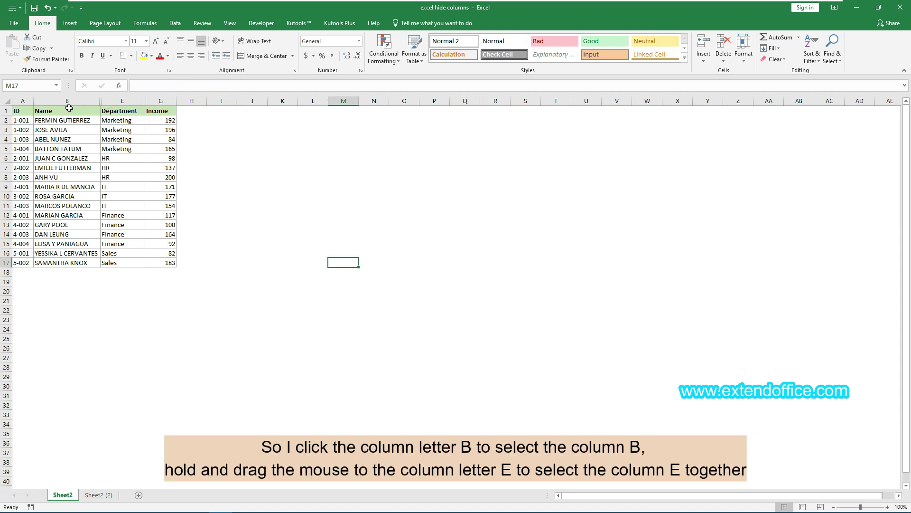
- Select columns B through E and unhide them to restore Date of birth and Age
{"action": "left_click_drag", "start_coordinate": [79, 101], "coordinate": [79, 100]}
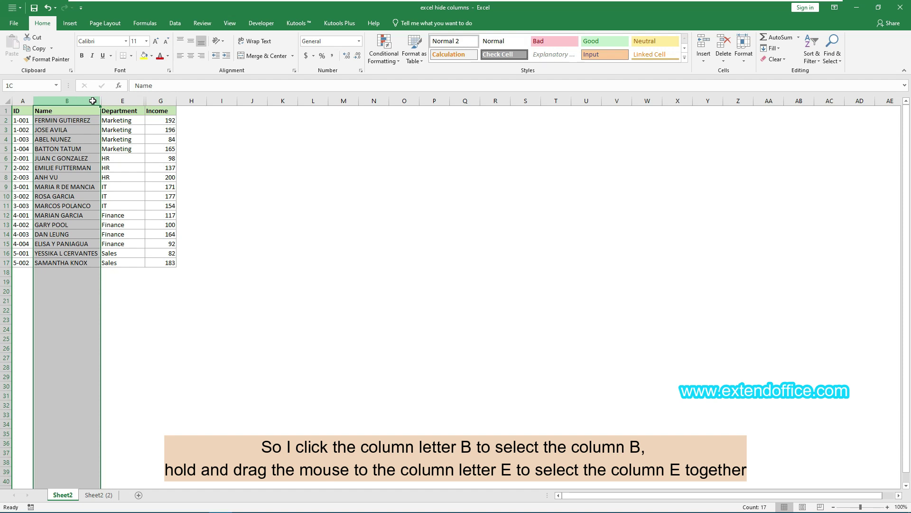
{"action": "left_click_drag", "start_coordinate": [93, 101], "coordinate": [116, 101]}
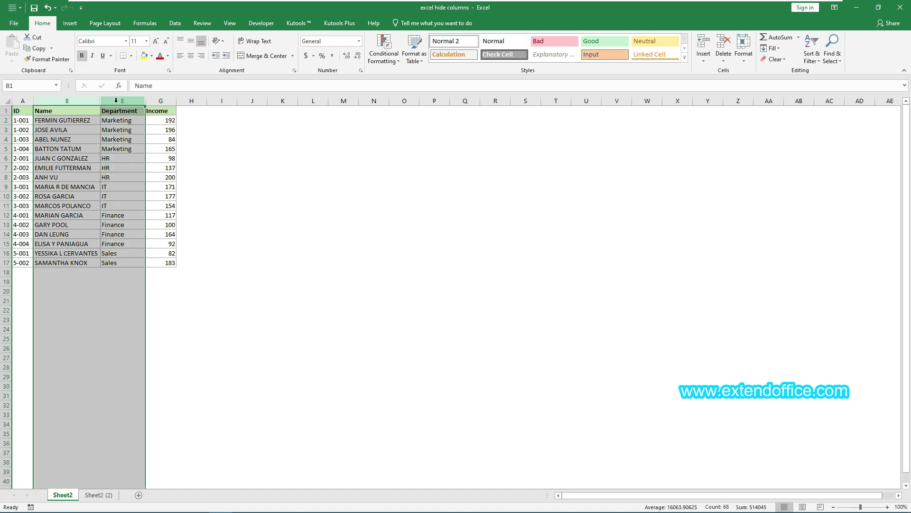
{"action": "right_click", "coordinate": [116, 104]}
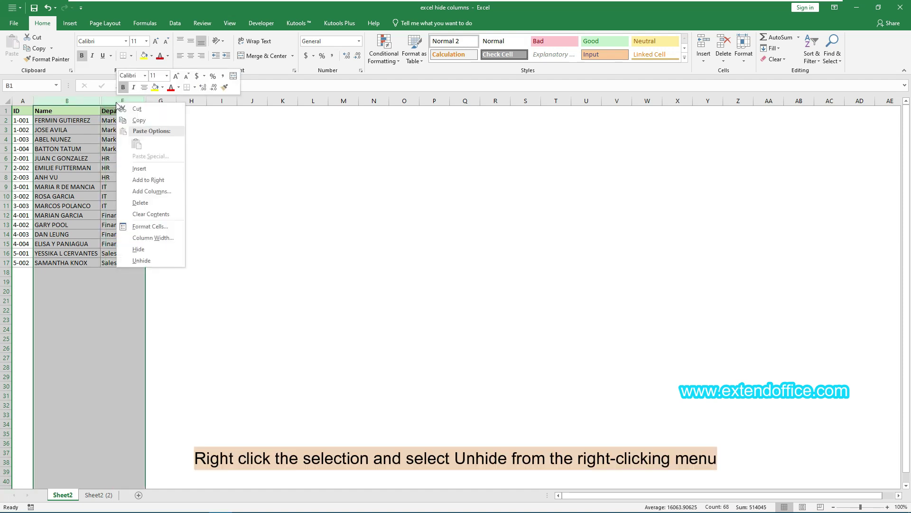
{"action": "left_click", "coordinate": [139, 262]}
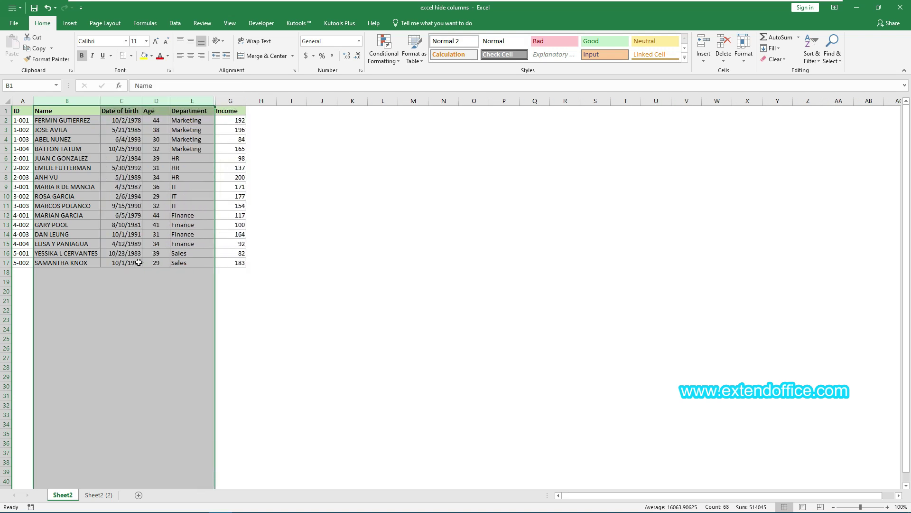